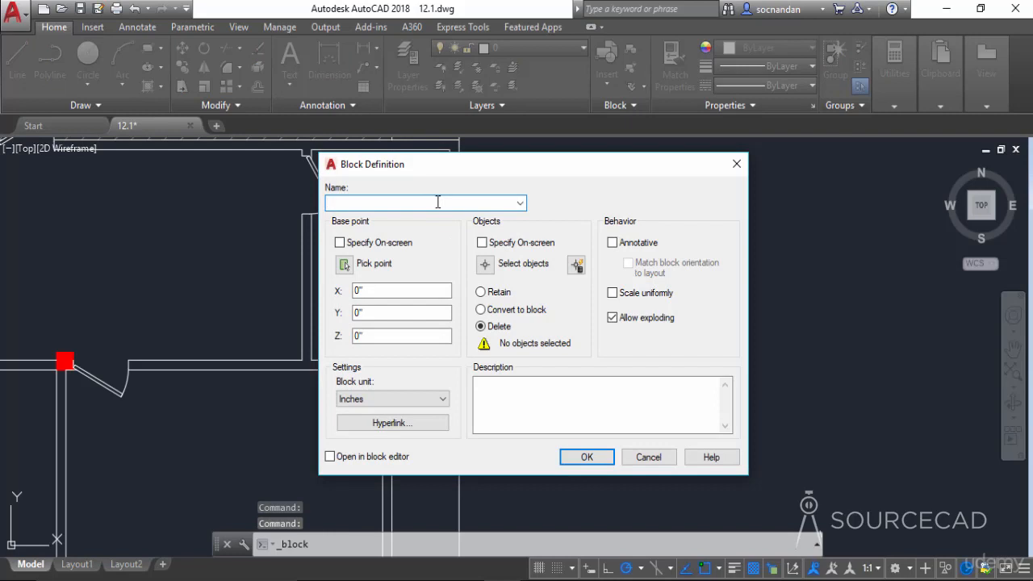
Define the DIM window and its tag as a block named Window 5 inches, with its base point at the upper line's midpoint.
type("Window 5 inches")
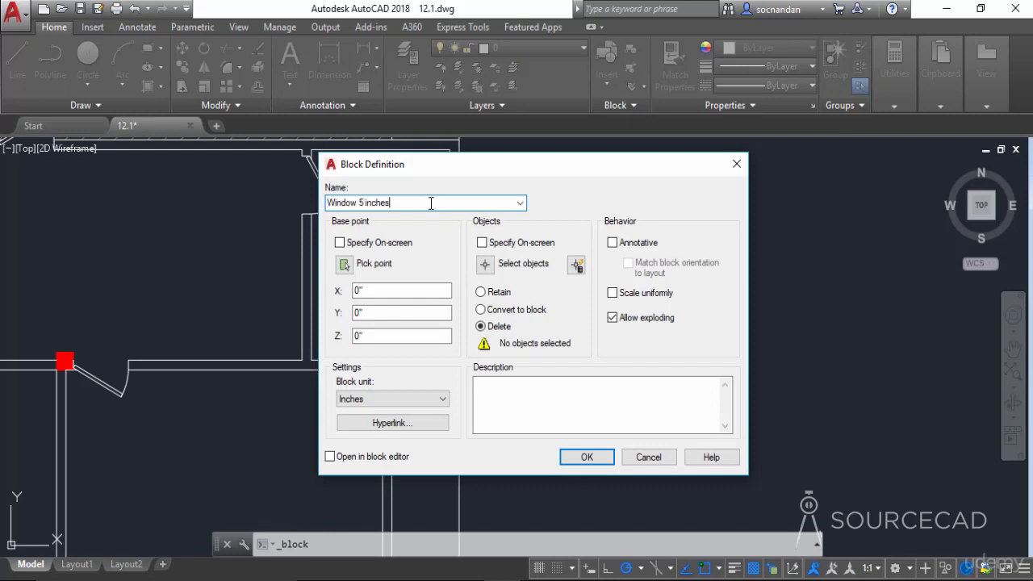
left_click(346, 264)
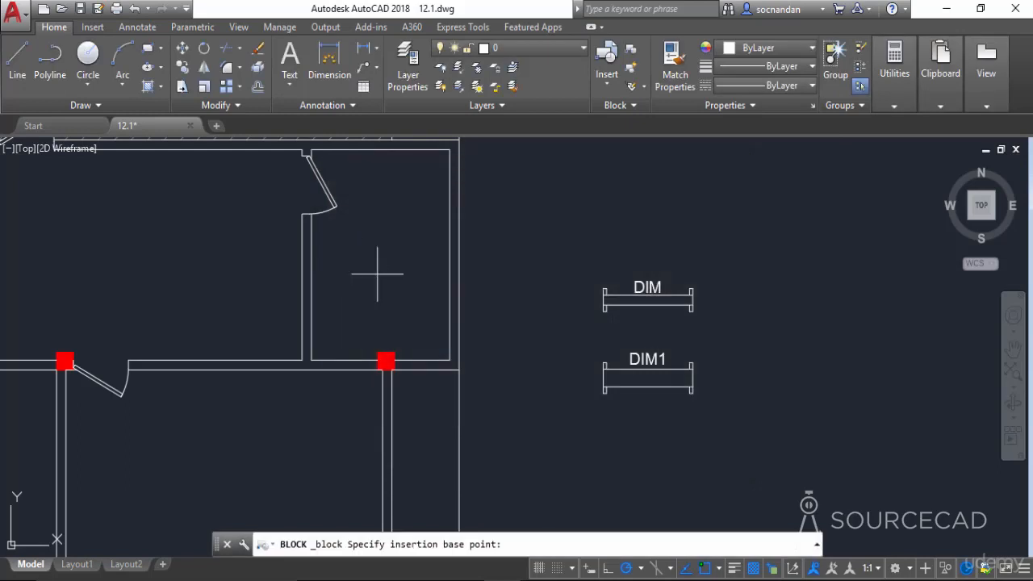
left_click(648, 297)
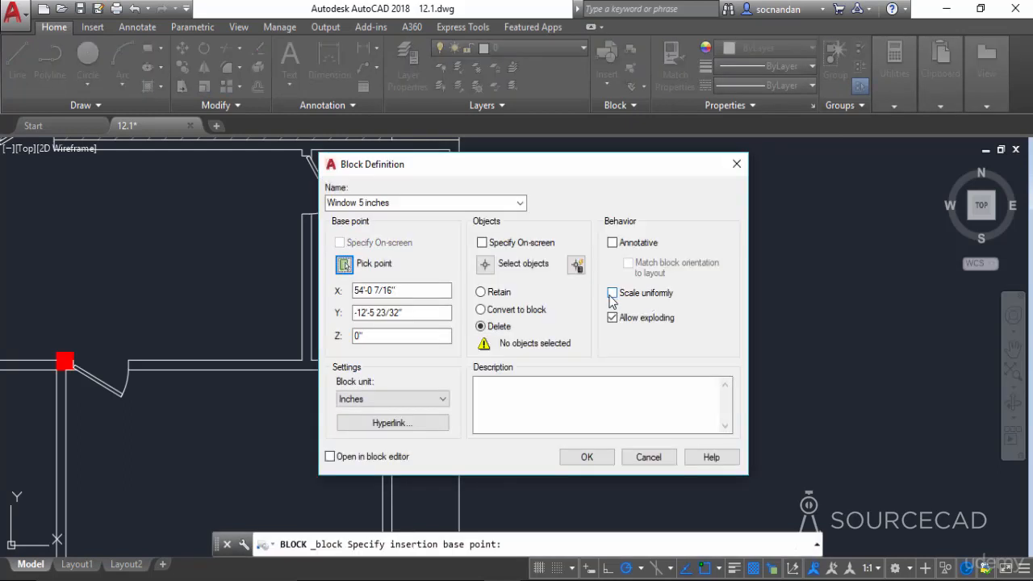
left_click(492, 270)
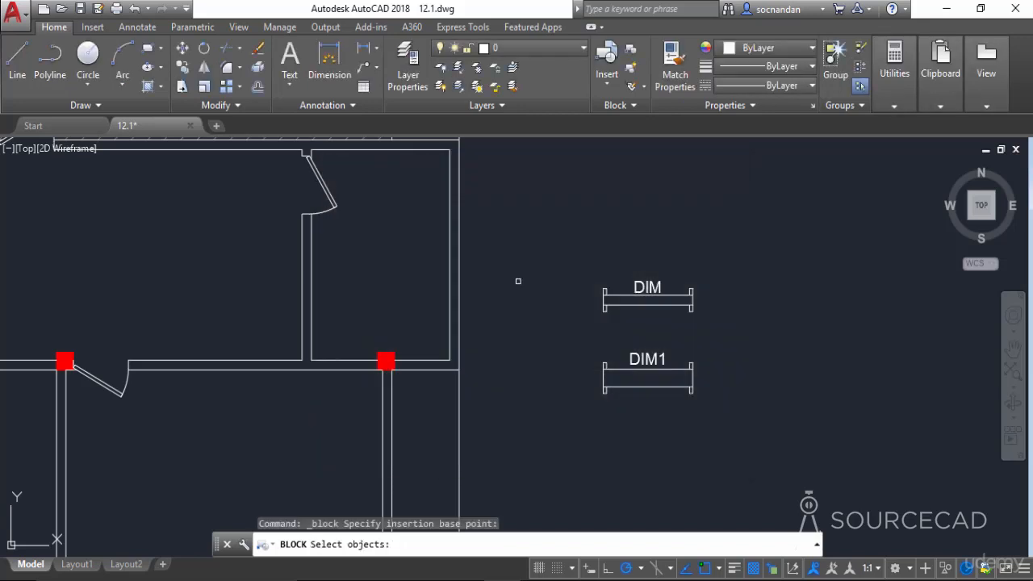
left_click(714, 332)
left_click(567, 248)
key("Return")
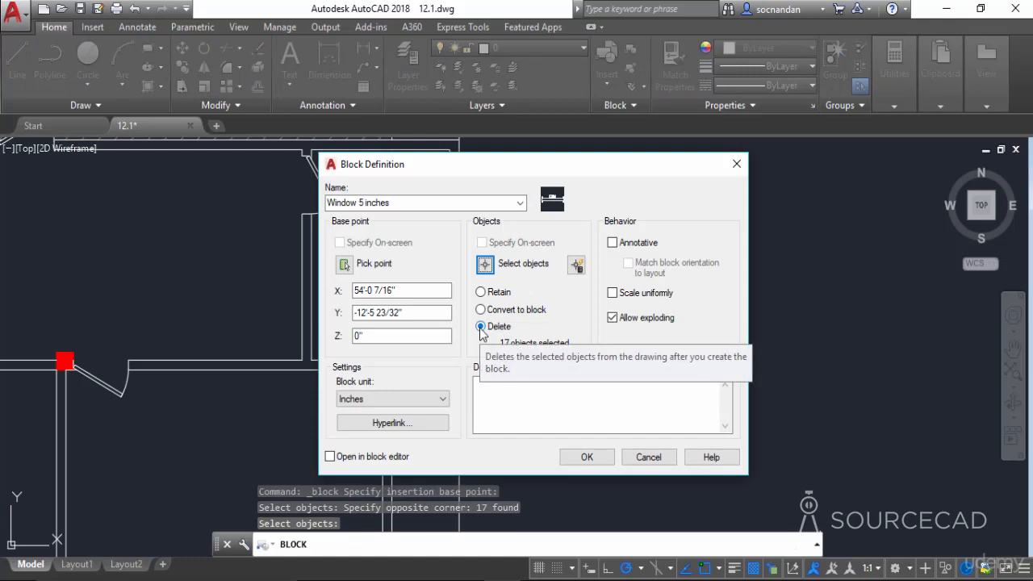
left_click_drag(478, 166, 325, 169)
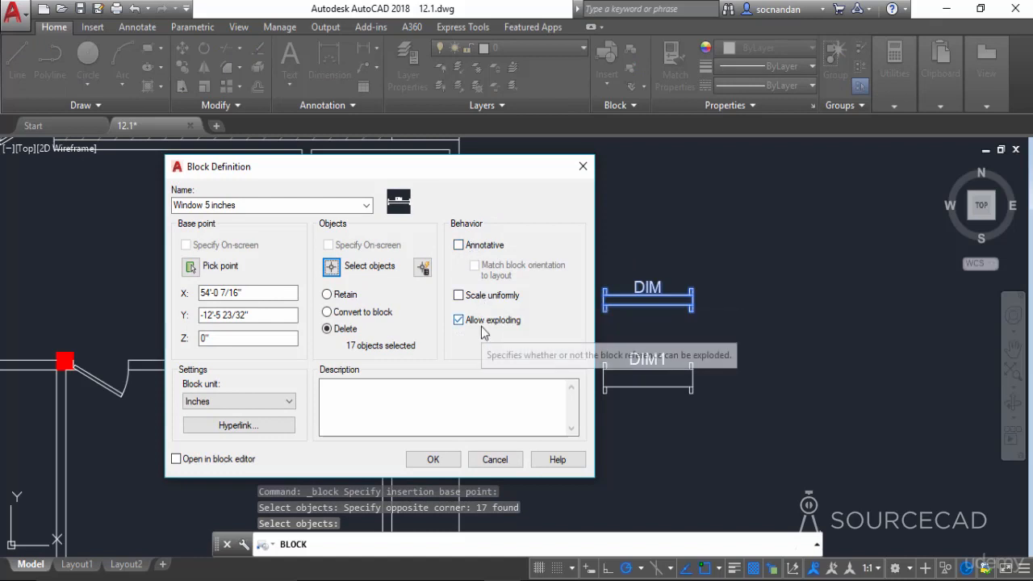
left_click(434, 460)
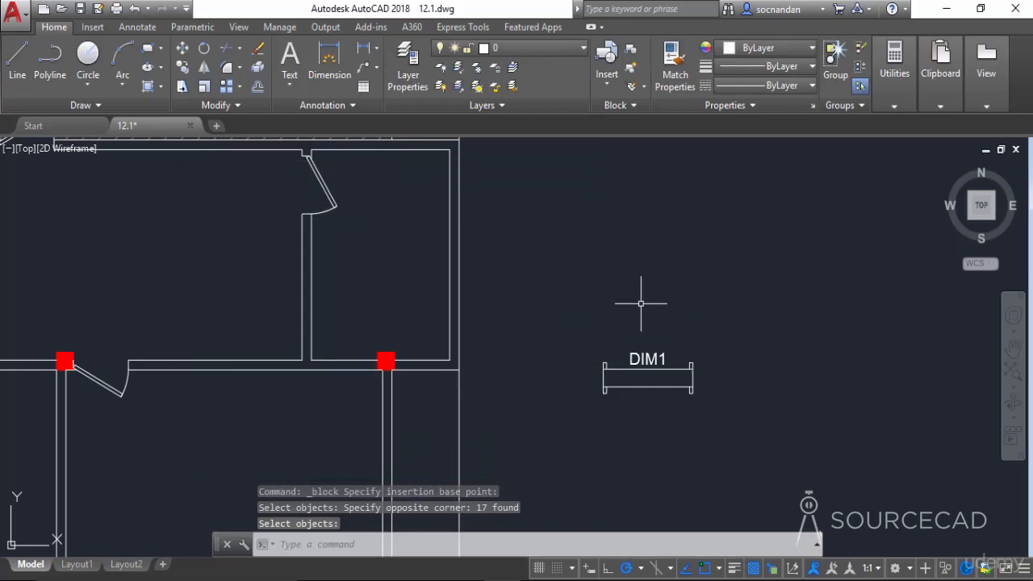
left_click(610, 72)
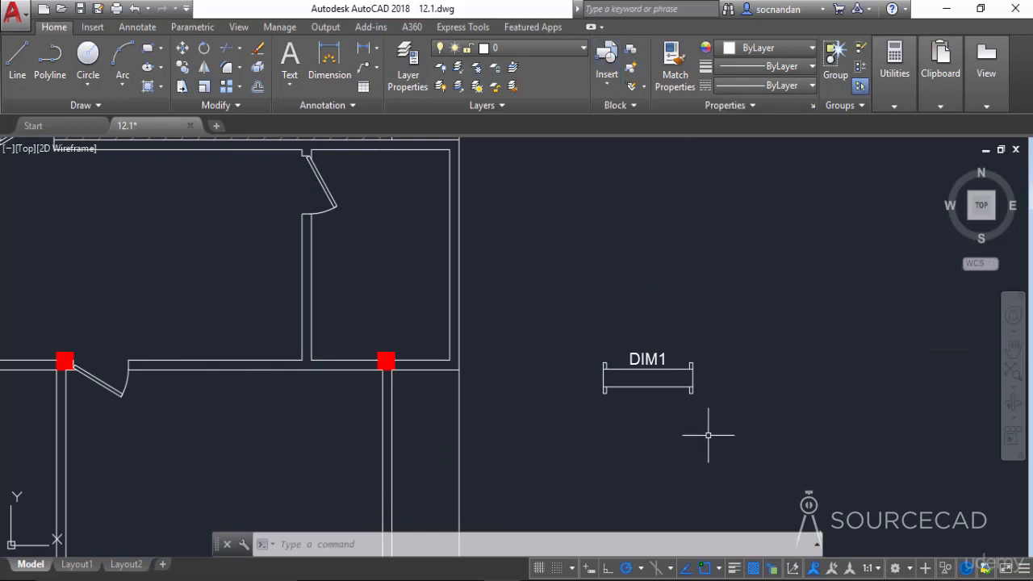
Define the DIM1 window and its tag as a block named Window 10 Inches, with its base point at the upper line's midpoint.
left_click(632, 51)
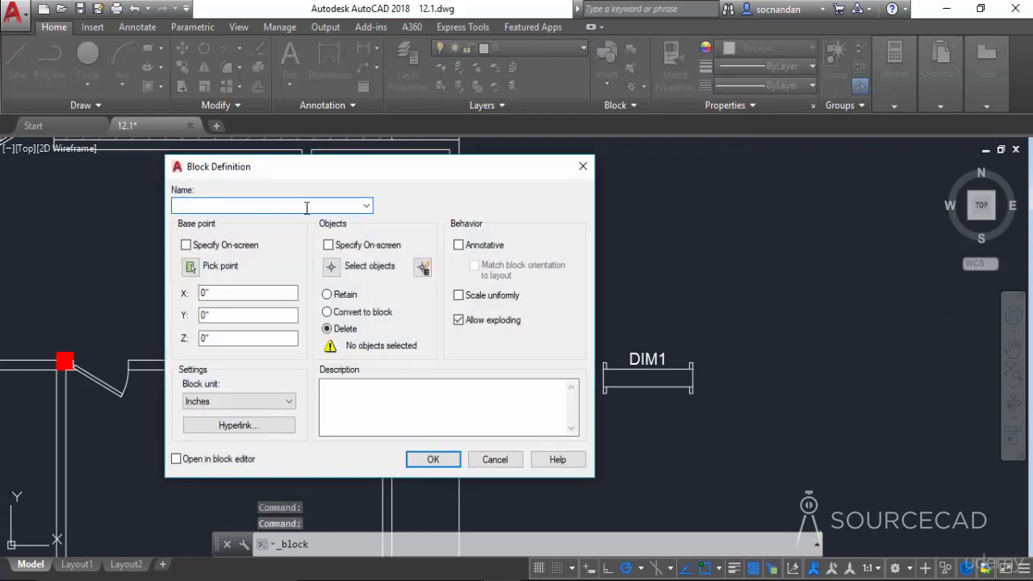
type("Window ")
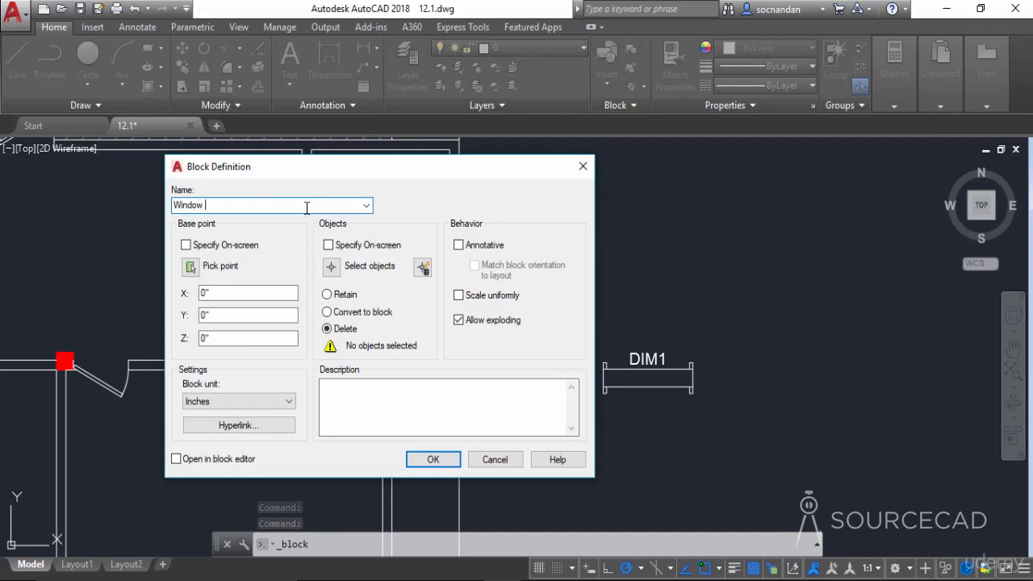
type("10 Inches")
left_click(190, 266)
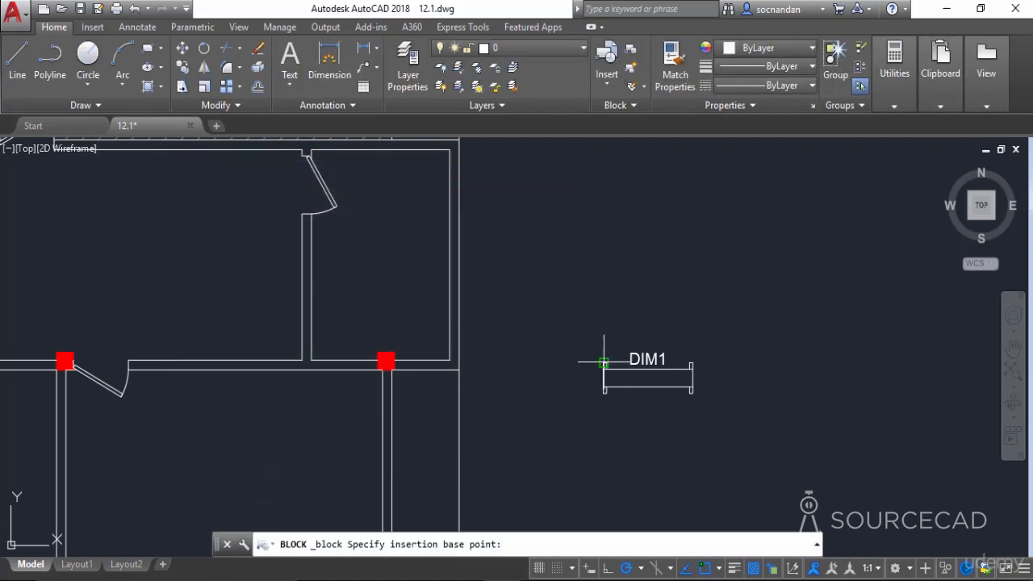
left_click(649, 369)
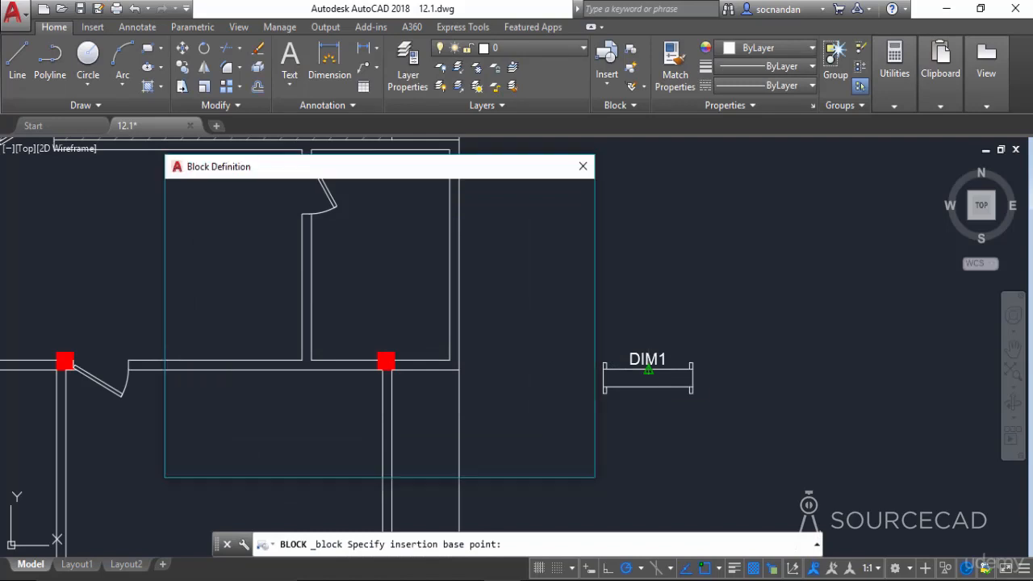
left_click(332, 267)
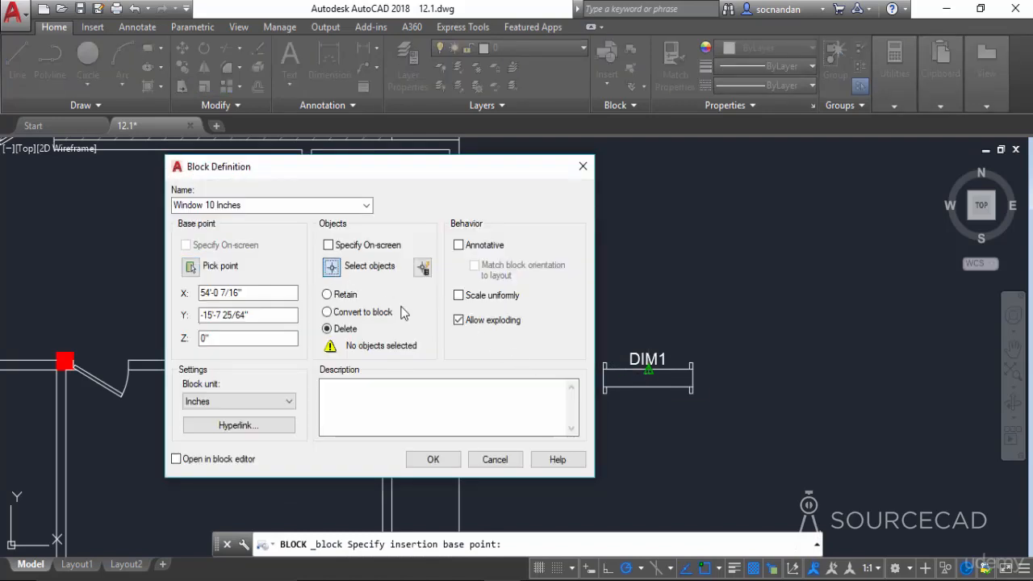
left_click(733, 414)
left_click(567, 296)
key("Return")
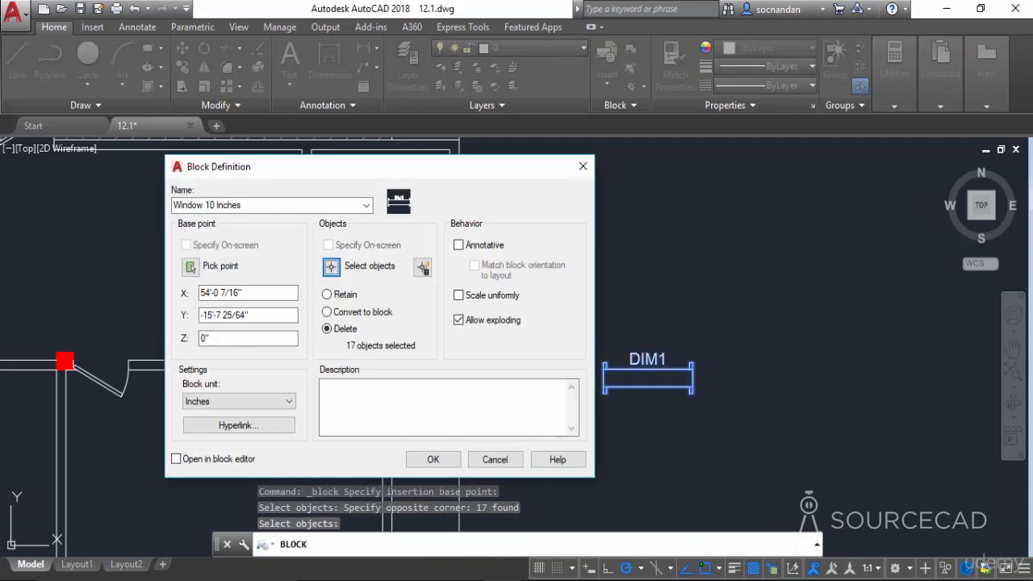
left_click(441, 462)
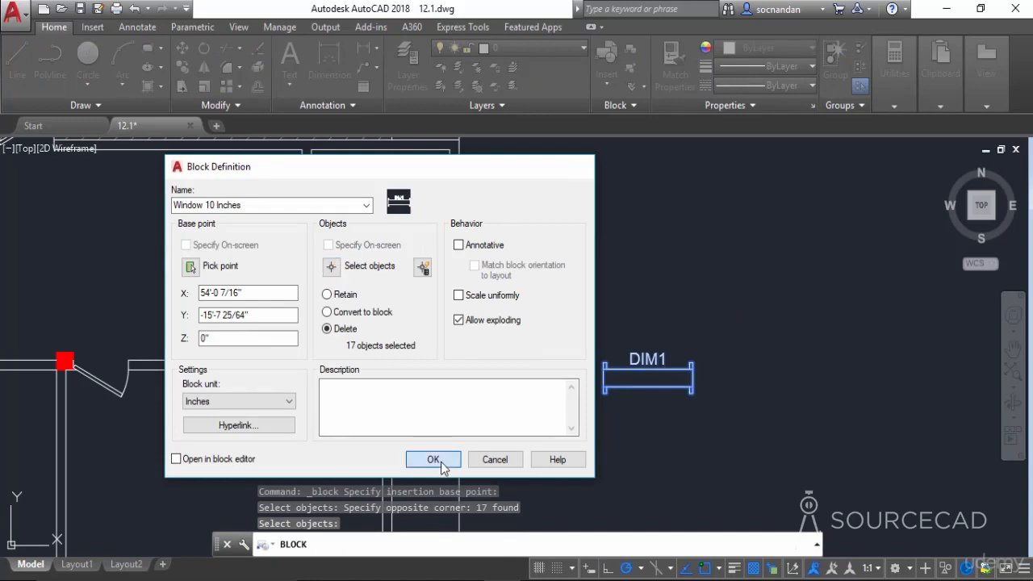
left_click(608, 71)
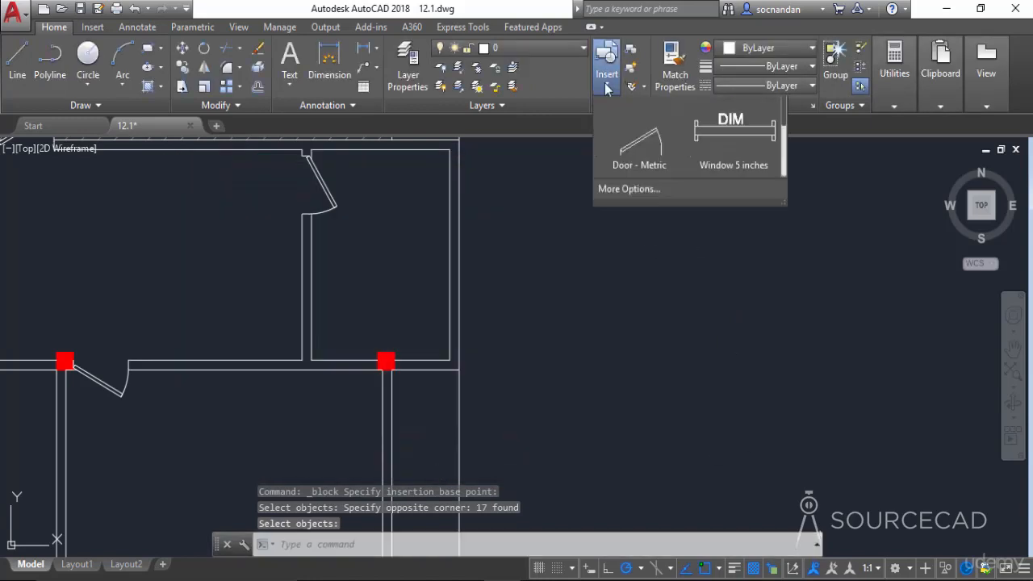
scroll(739, 206, "down", 1)
scroll(735, 144, "down", 1)
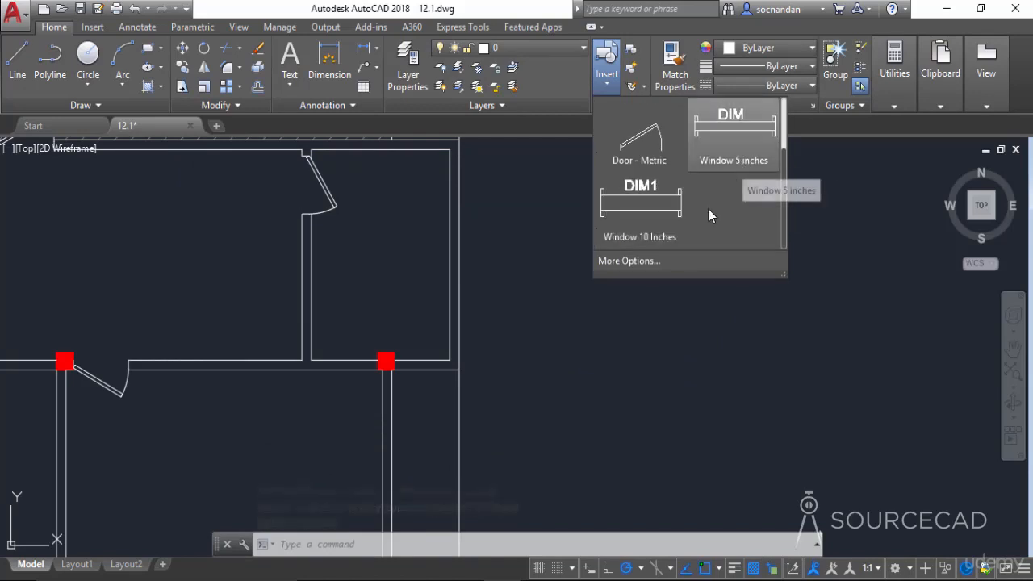
left_click(731, 339)
Insert the Window 5 inches block into the interior wall above the lower middle room, with window size 5" x 4'.
scroll(587, 361, "down", 5)
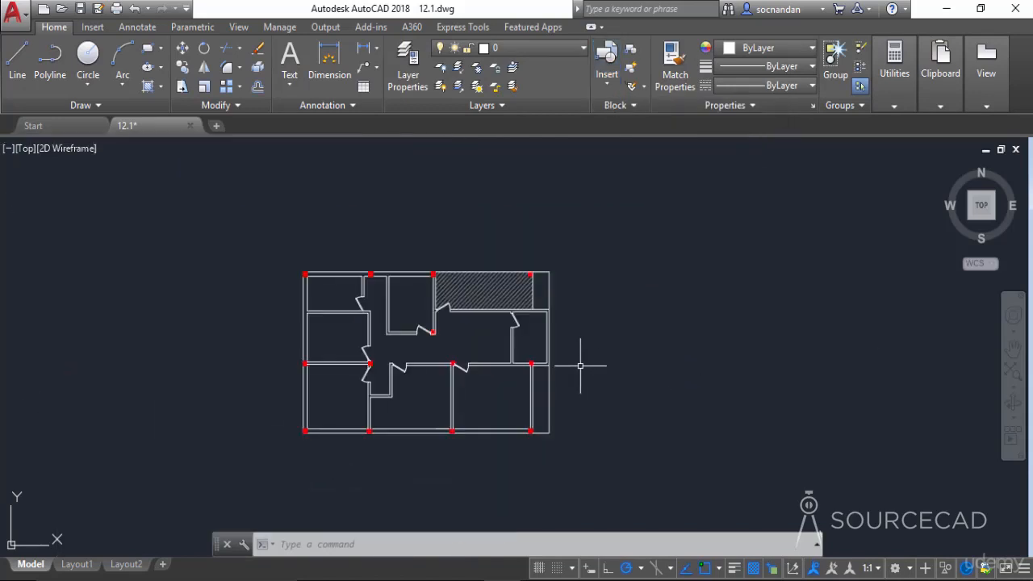
scroll(461, 361, "up", 2)
middle_click_drag(461, 361, 581, 356)
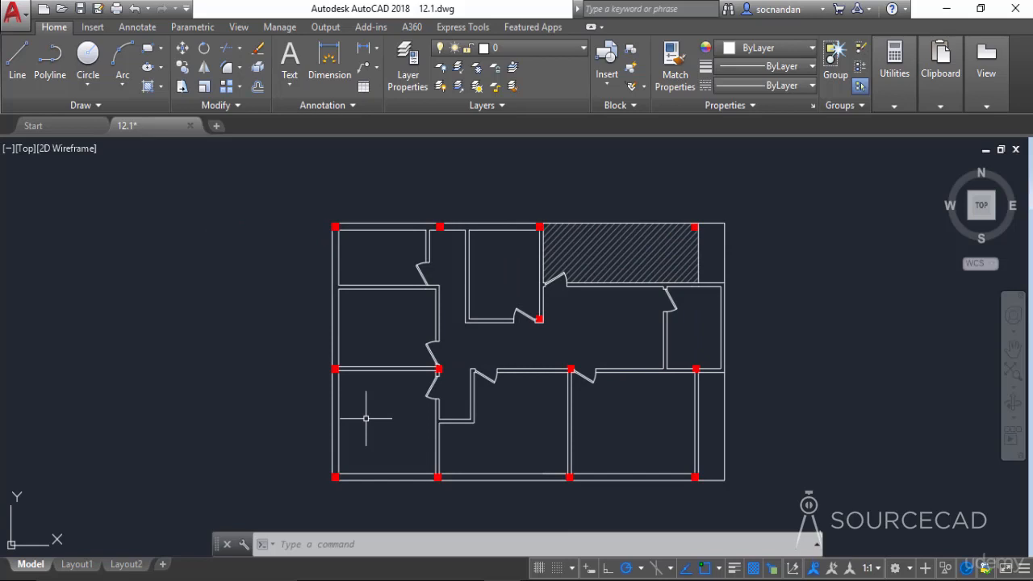
left_click(612, 84)
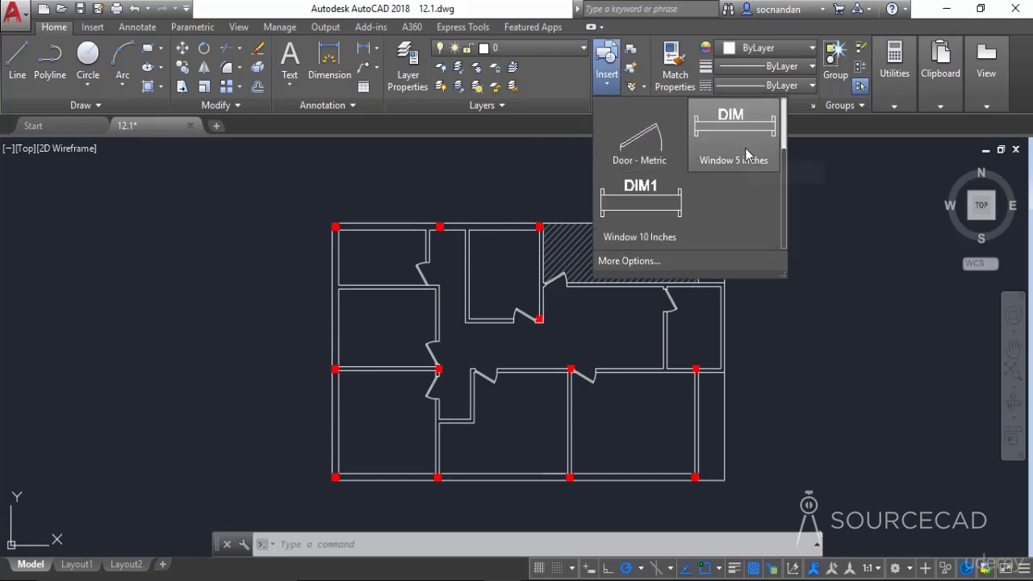
left_click(747, 155)
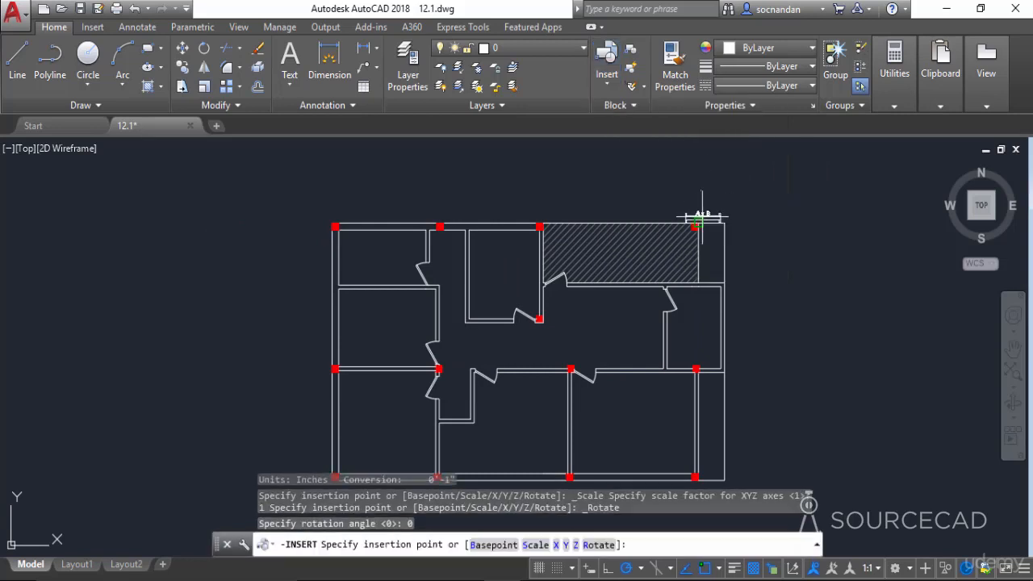
scroll(533, 363, "up", 5)
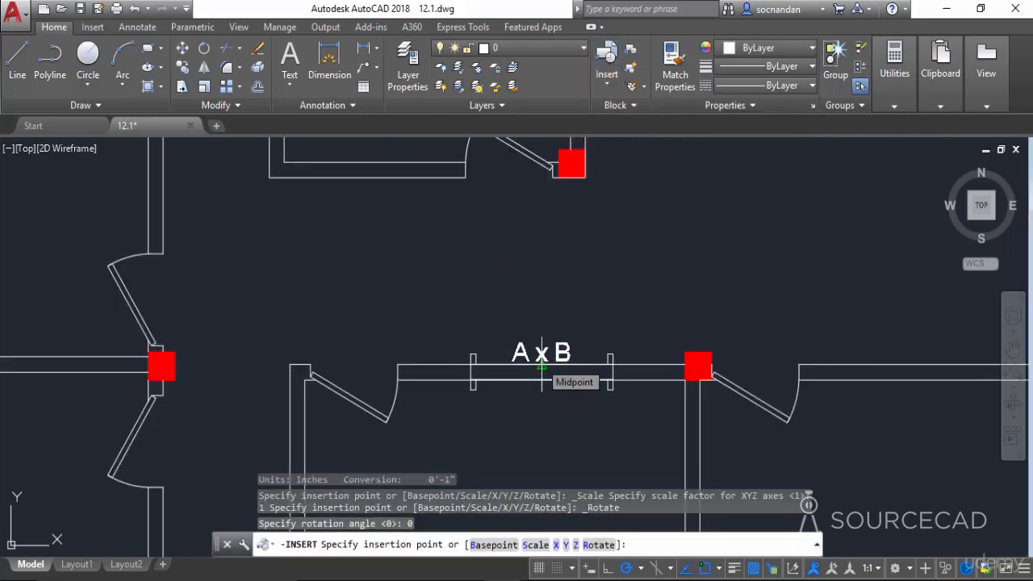
left_click(542, 366)
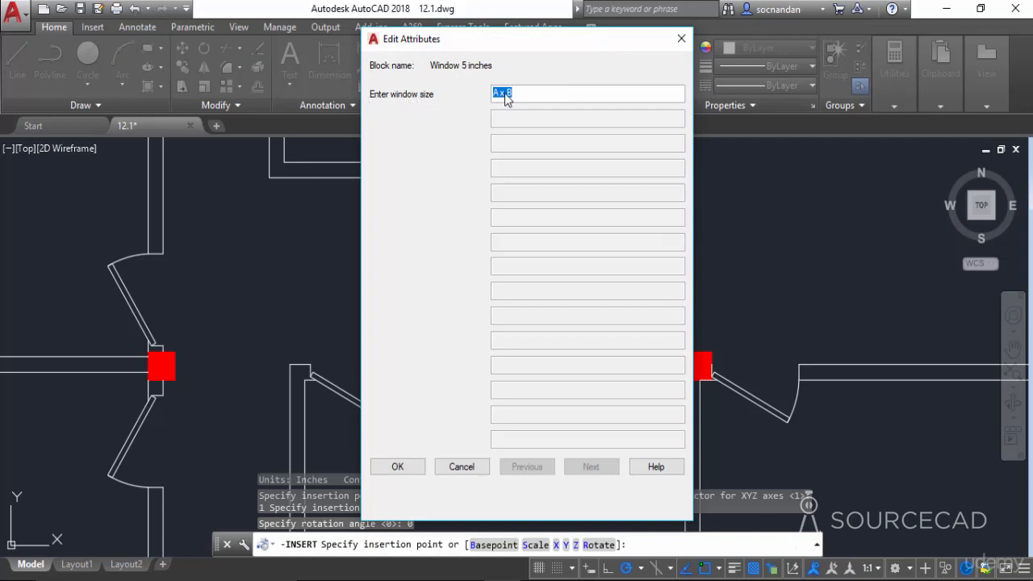
left_click_drag(522, 96, 485, 101)
type("5")
type("\" x 4'")
left_click(397, 467)
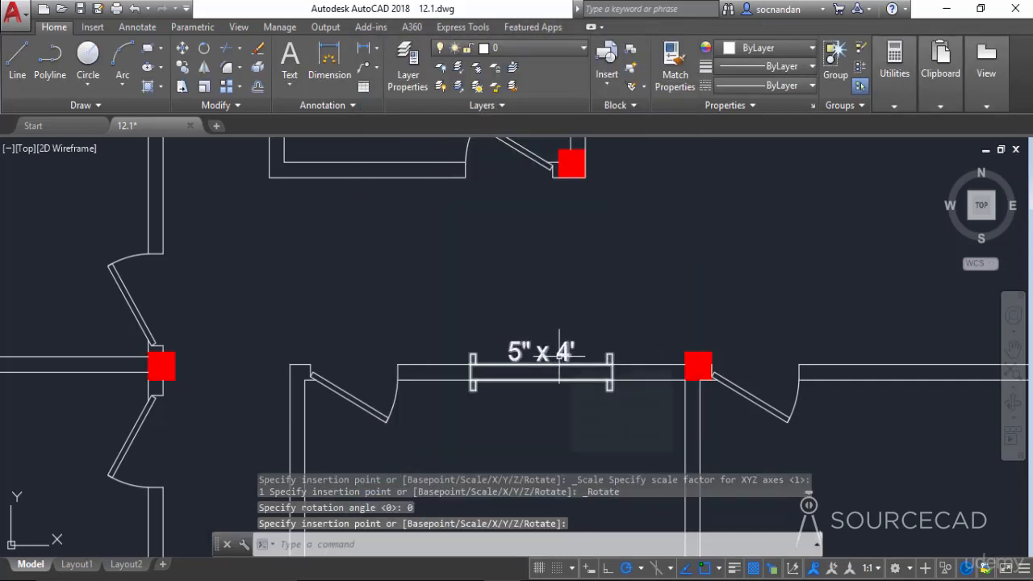
Insert another Window 5 inches block into the interior wall above the lower right room, with window size 5" x 3'.
scroll(560, 353, "down", 4)
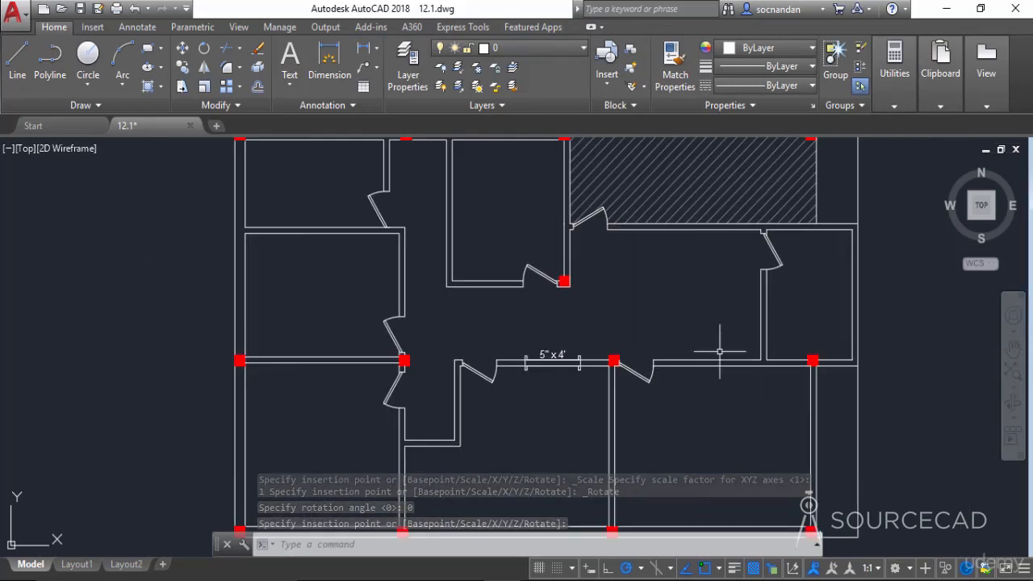
left_click(608, 76)
left_click(738, 153)
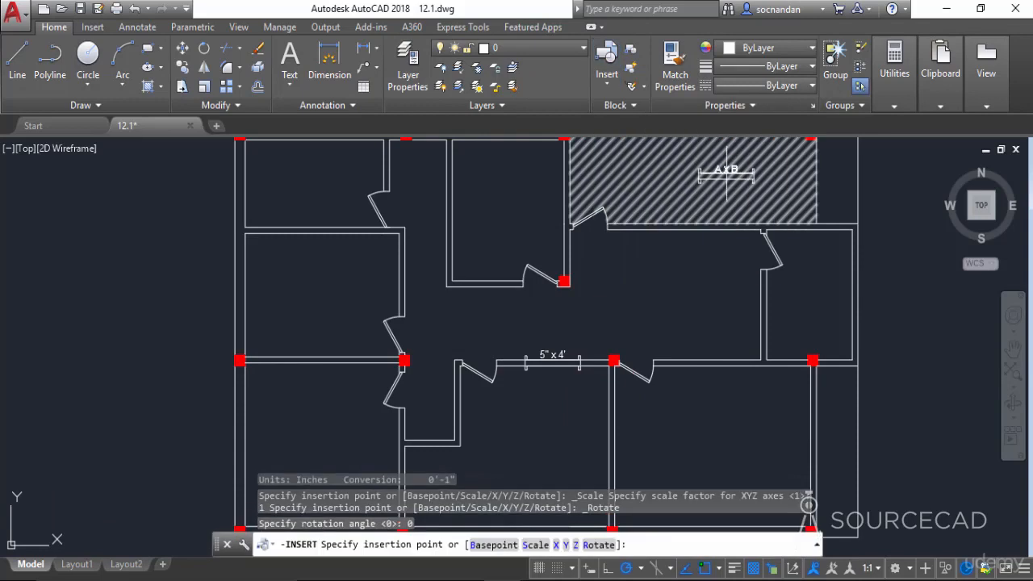
left_click(708, 359)
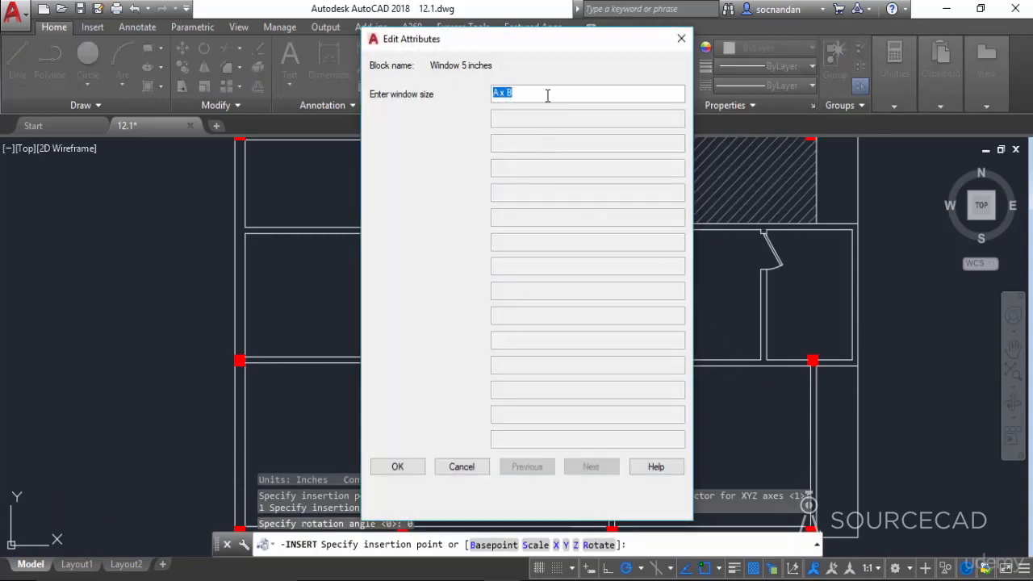
type("5")
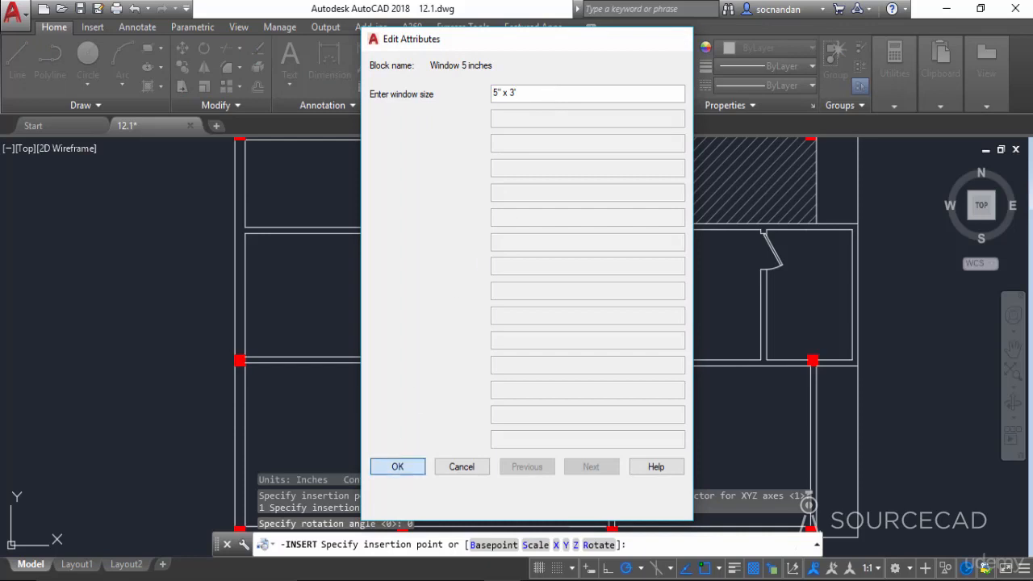
left_click(398, 466)
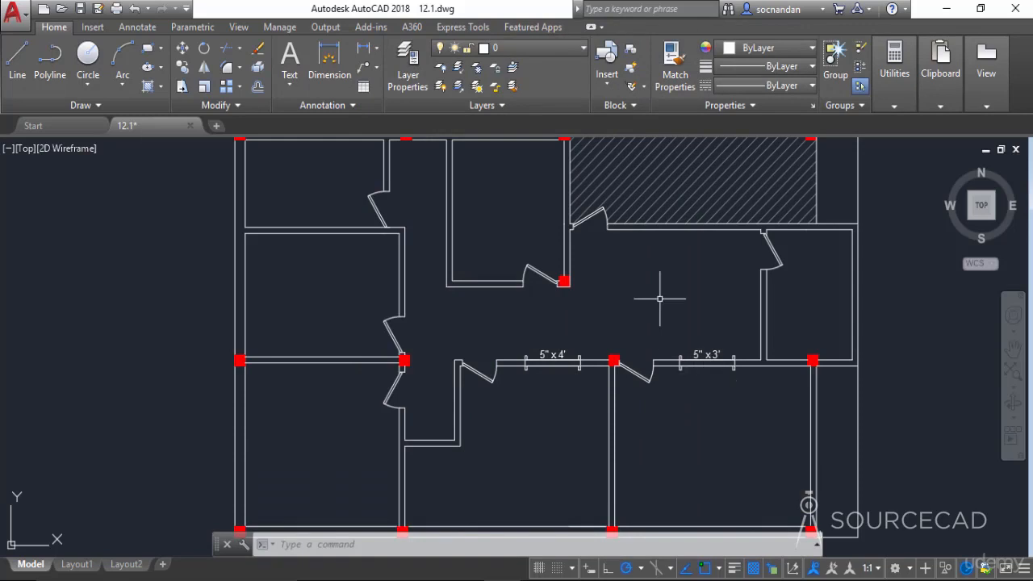
Insert the Window 10 Inches block into the exterior wall below the lower middle room, with window size 10" x 4'.
left_click(610, 83)
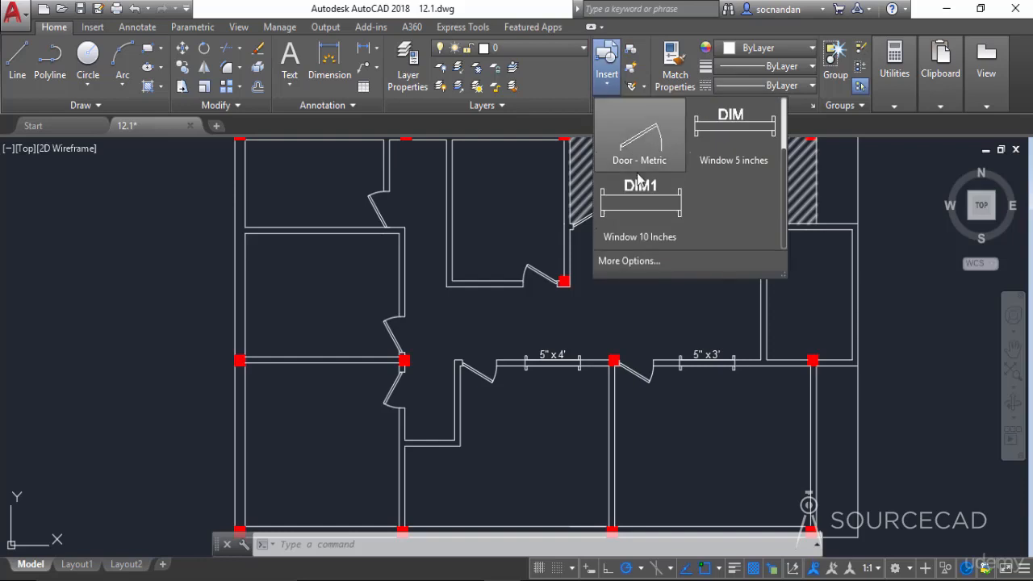
left_click(645, 219)
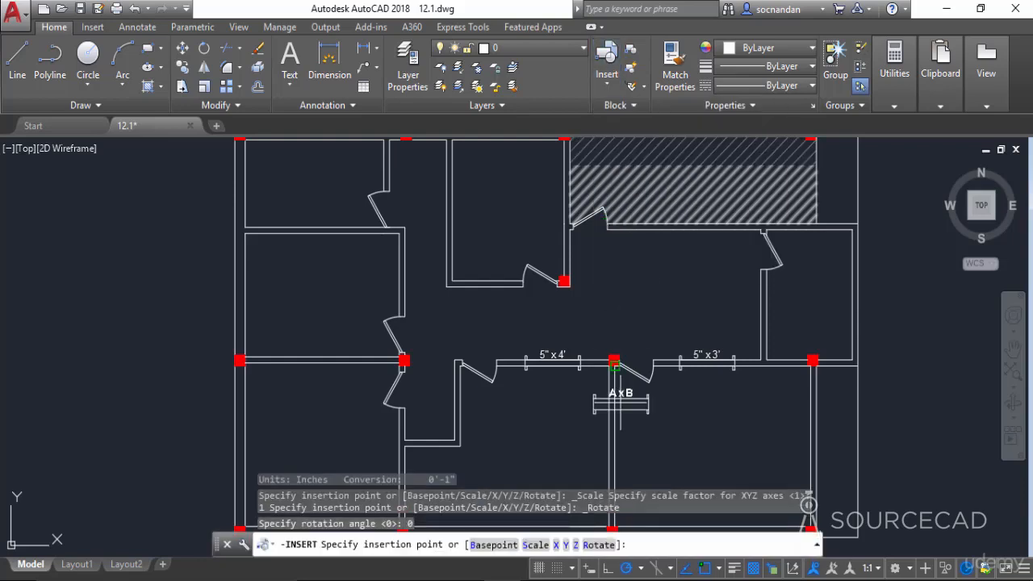
middle_click_drag(618, 438, 582, 302)
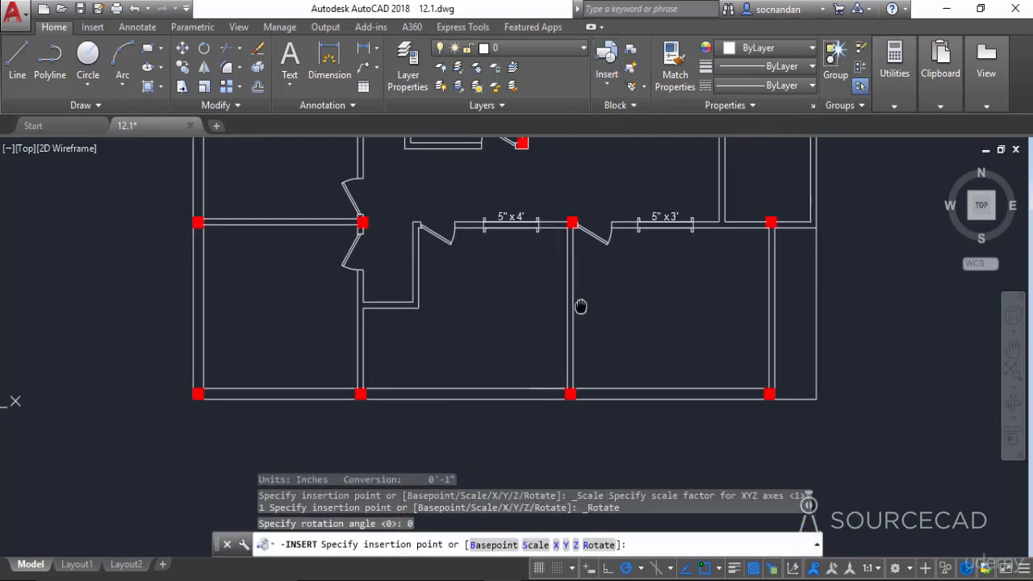
left_click(498, 391)
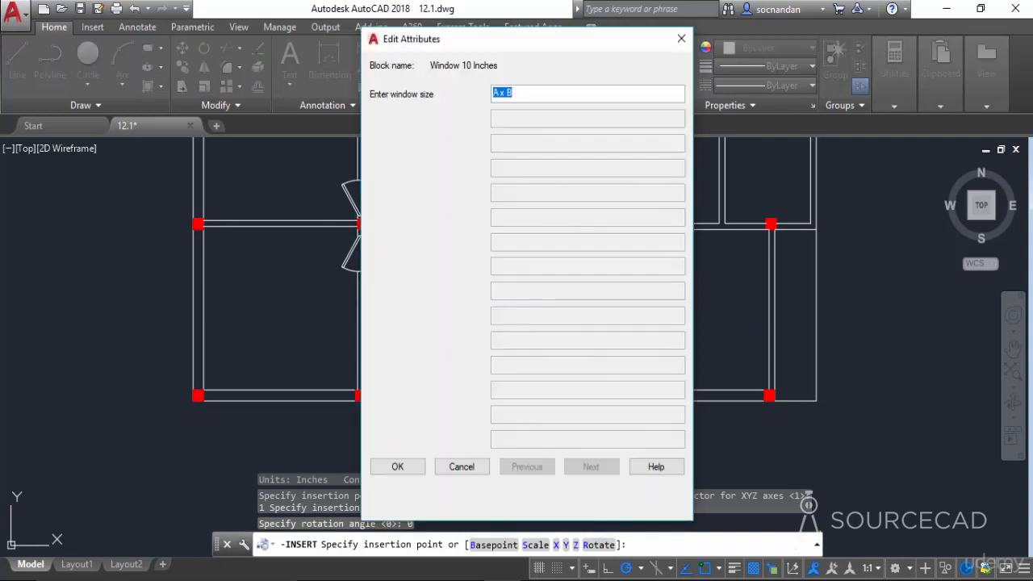
type("10\" x 4")
left_click(408, 468)
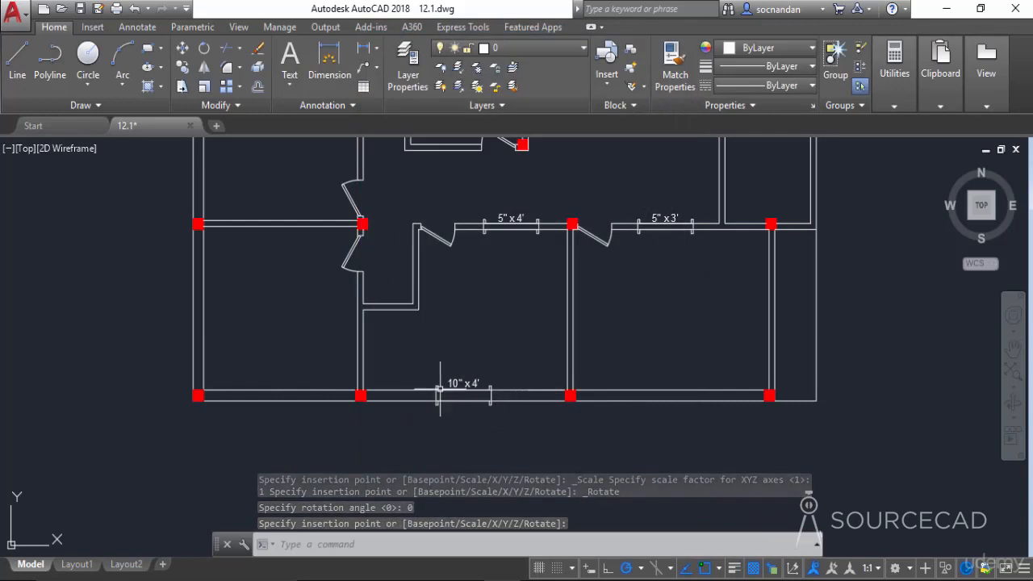
scroll(655, 277, "down", 2)
middle_click_drag(655, 277, 600, 357)
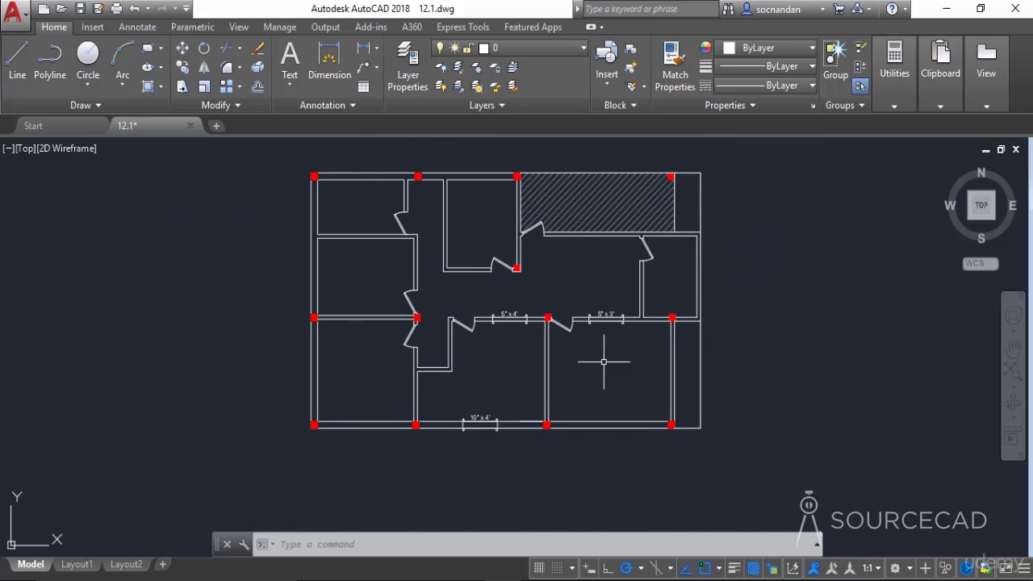
Hide all block attributes in the floor plan so no window size text is displayed.
scroll(522, 317, "up", 2)
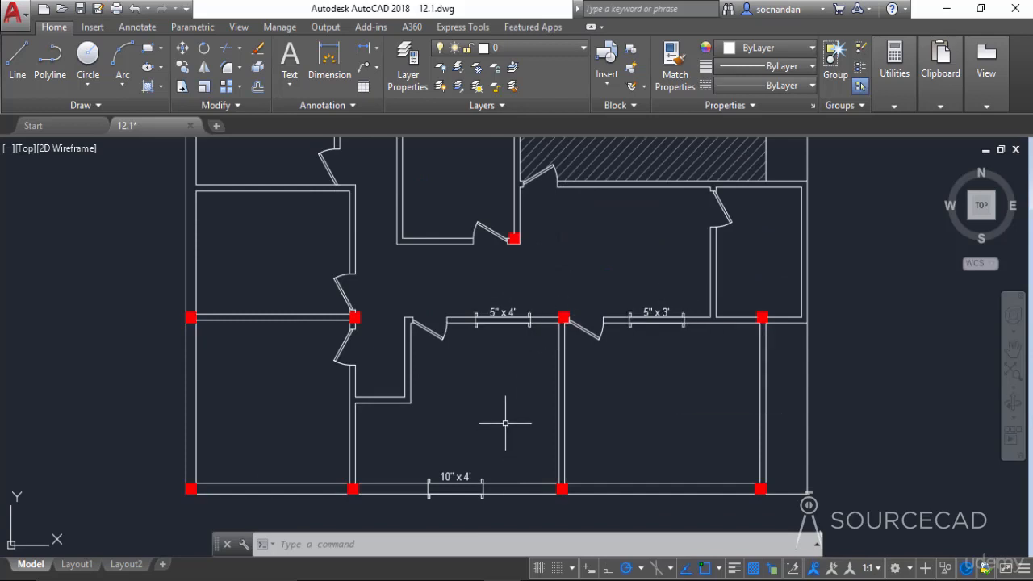
left_click(629, 109)
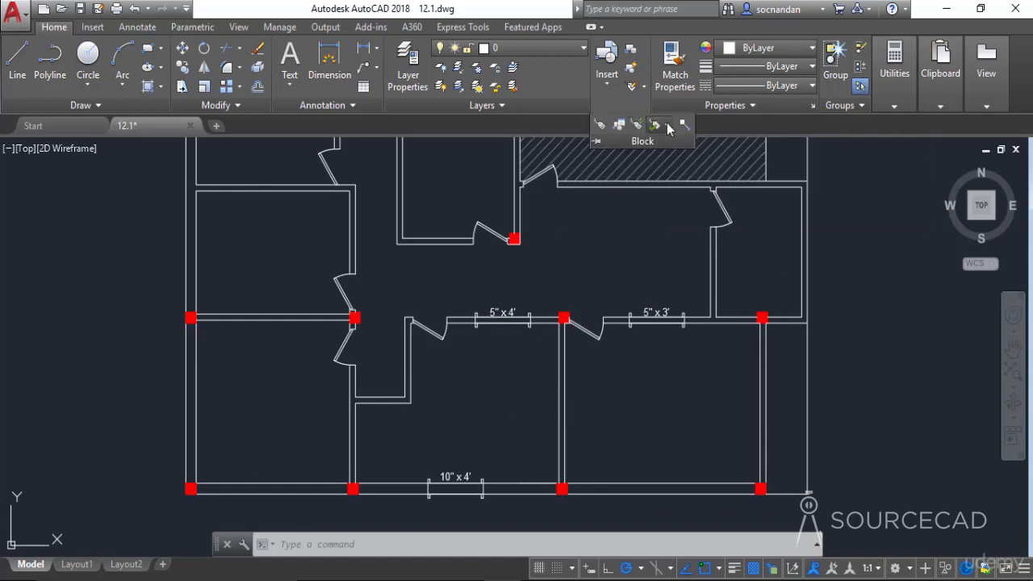
left_click(667, 127)
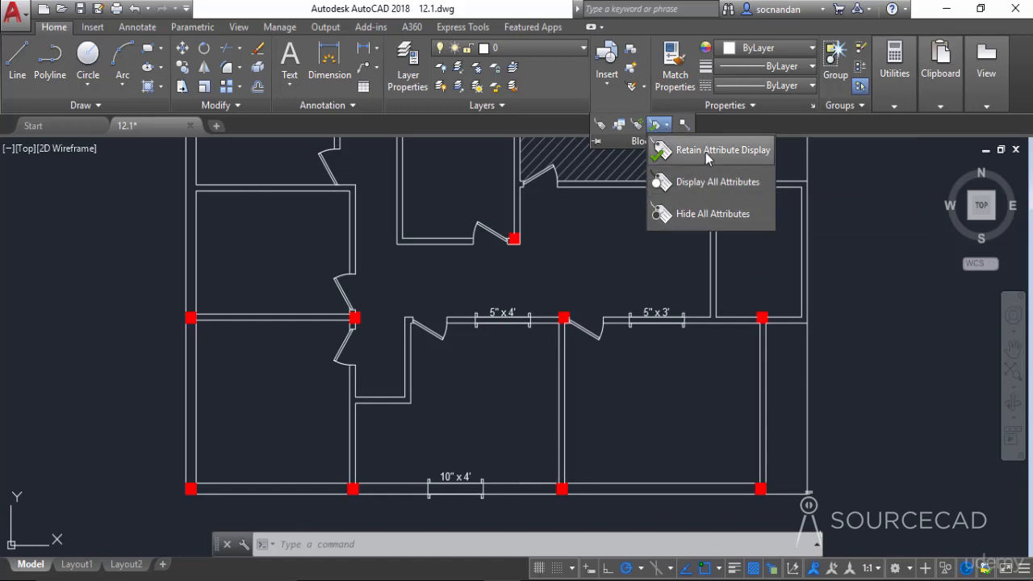
left_click(682, 215)
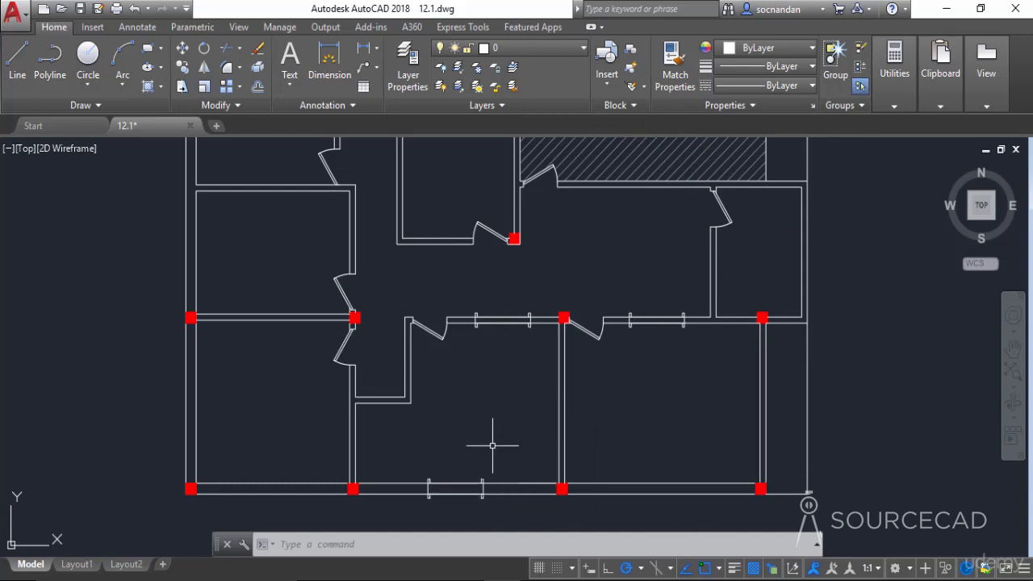
Set the block attribute display back to Retain Attribute Display.
left_click(629, 105)
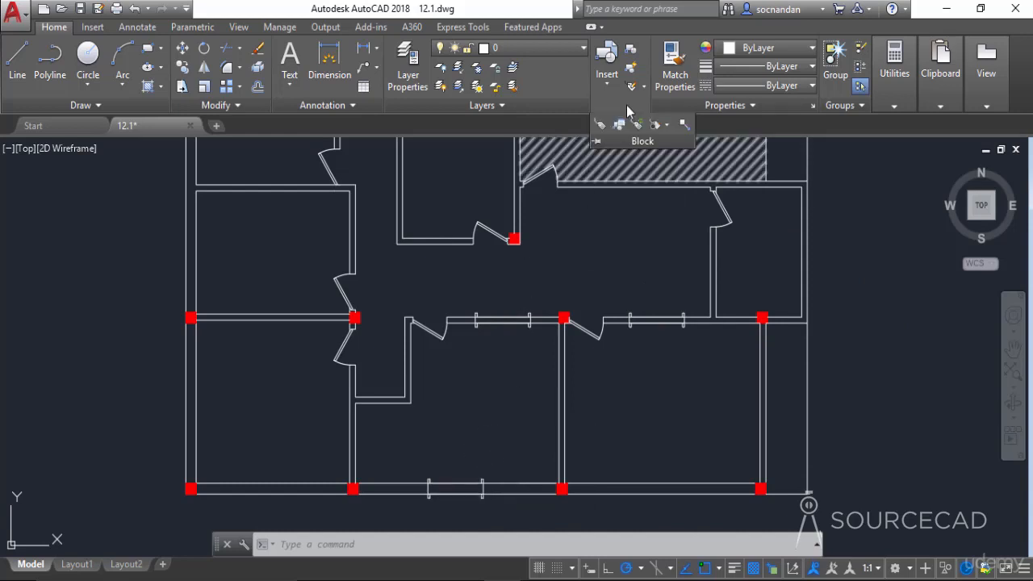
left_click(669, 126)
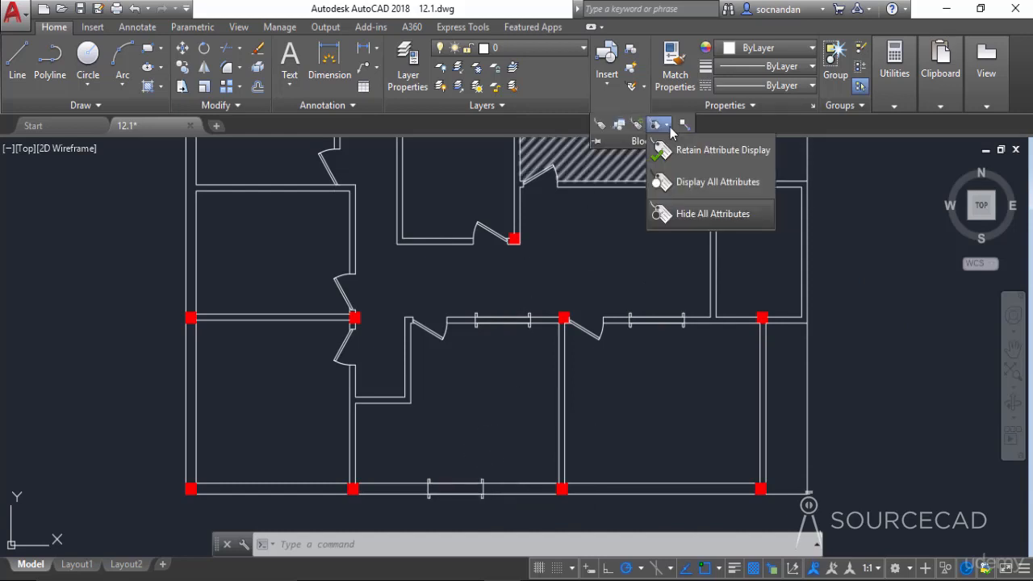
left_click(726, 150)
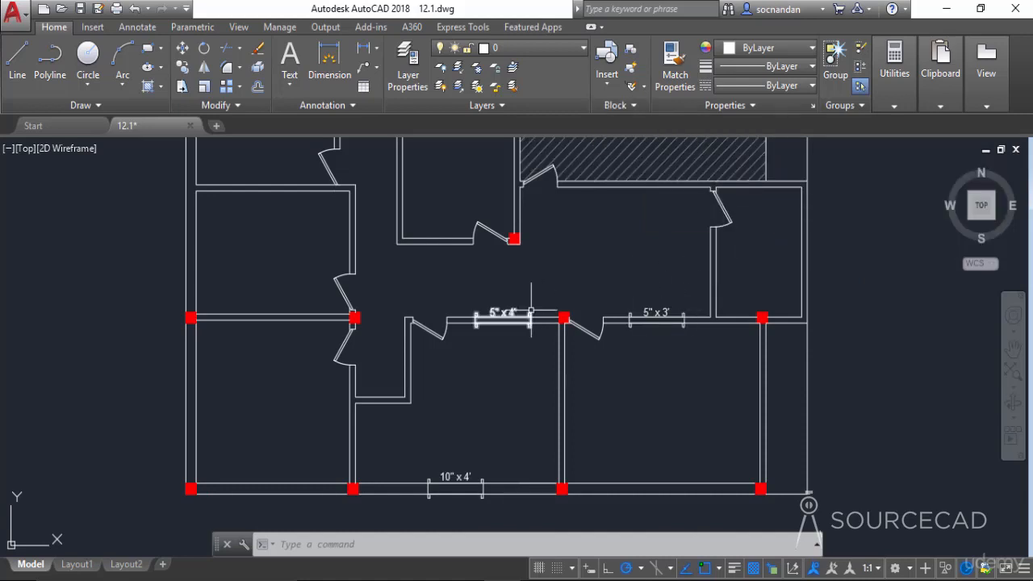
Explode the 5" x 4' window block in the interior wall above the lower middle room.
scroll(490, 441, "down", 2)
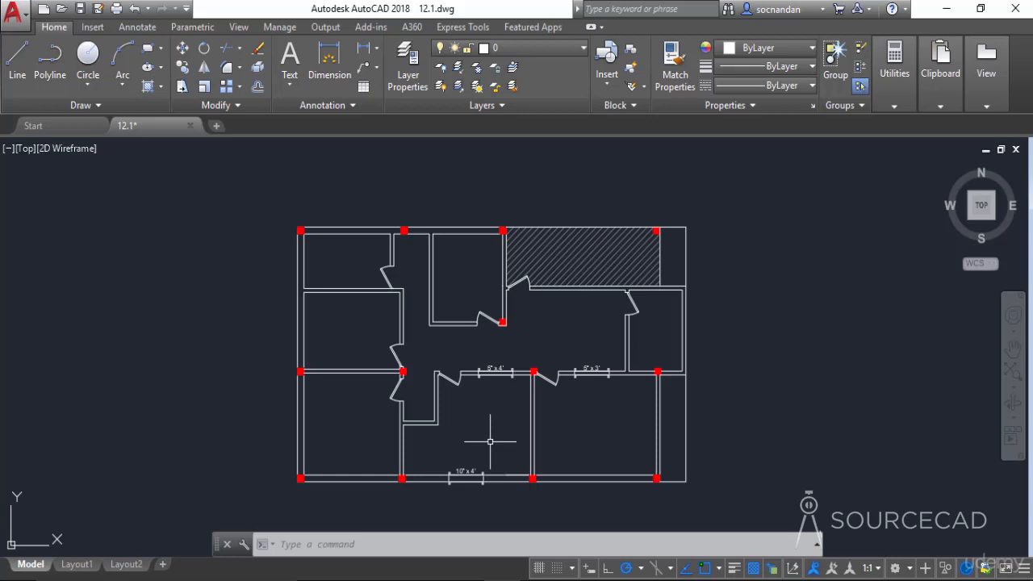
scroll(490, 442, "up", 2)
middle_click_drag(489, 442, 522, 385)
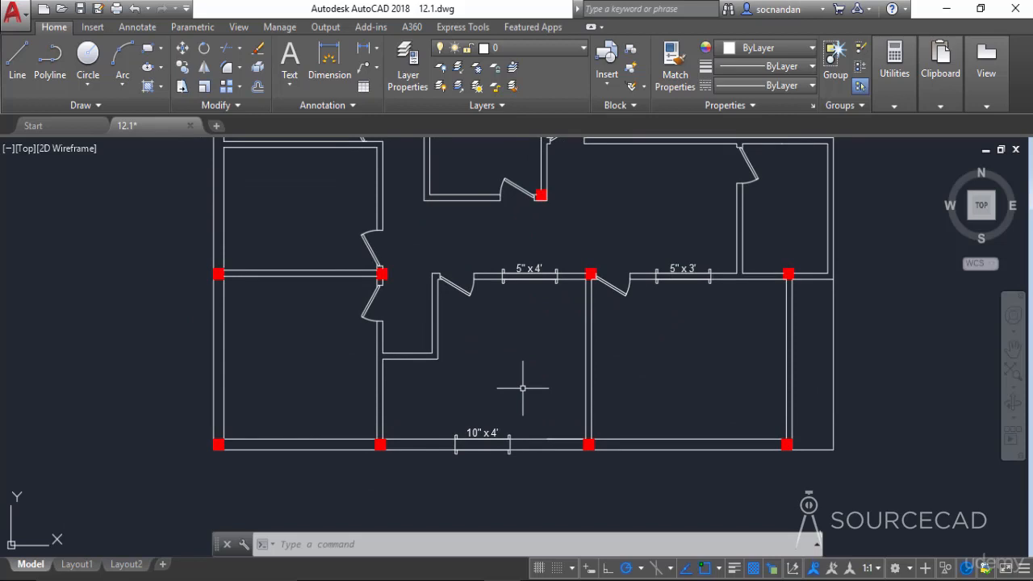
scroll(532, 266, "up", 4)
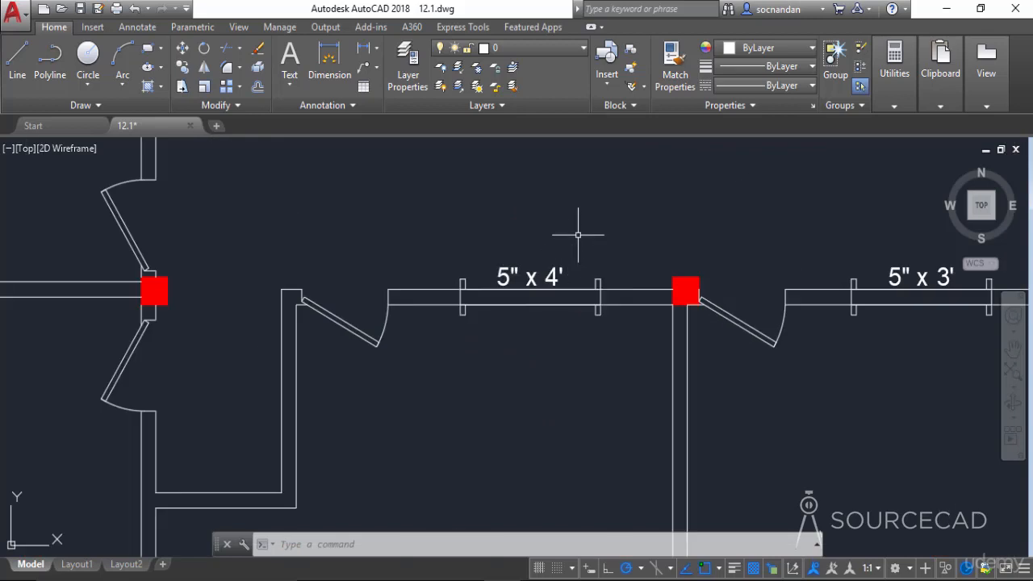
type("x")
key("Return")
left_click(554, 276)
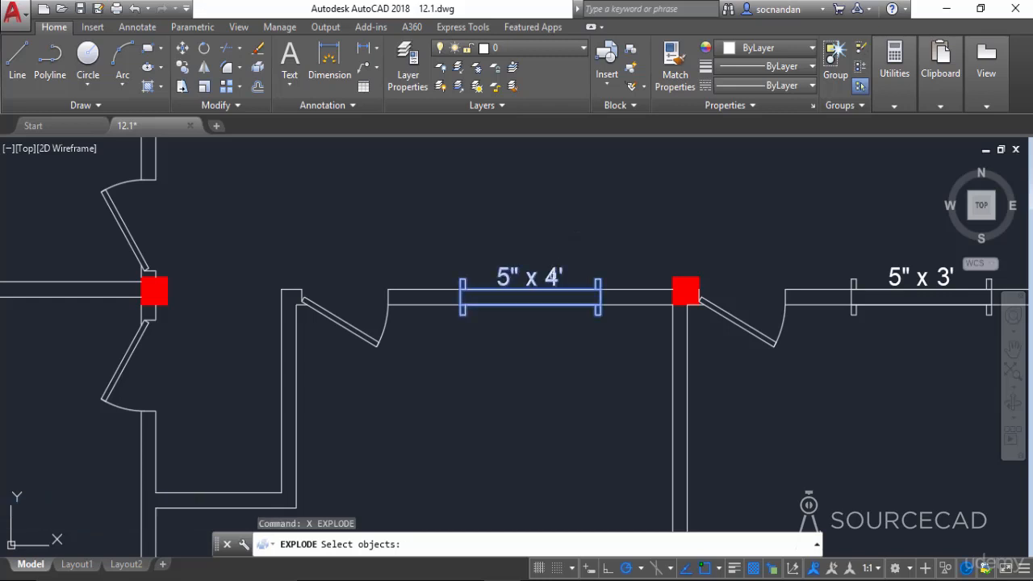
key("Return")
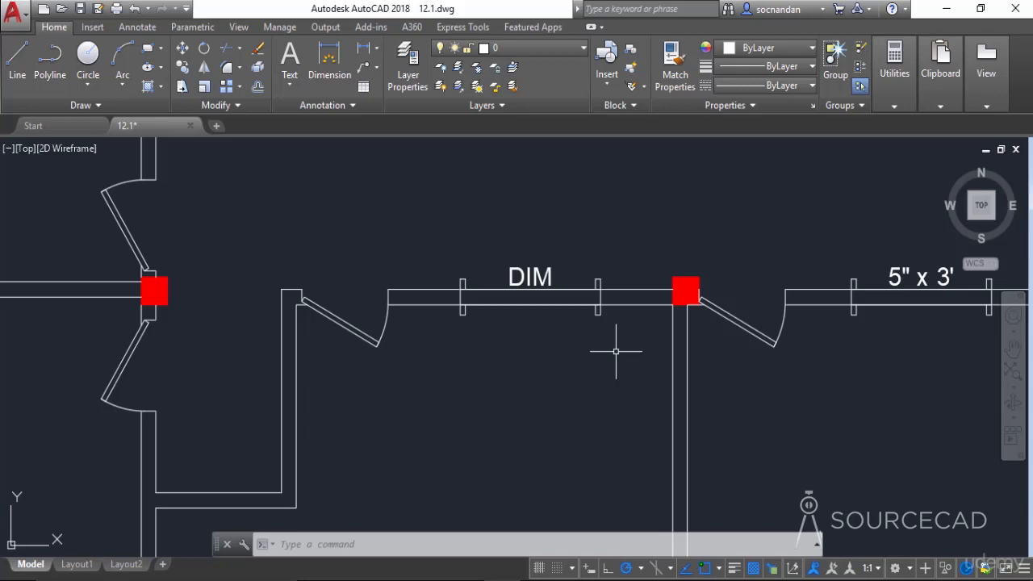
Use BURST on the 5" x 3' window block above the lower right room to explode it while keeping its size text.
scroll(615, 352, "down", 2)
middle_click_drag(796, 351, 613, 370)
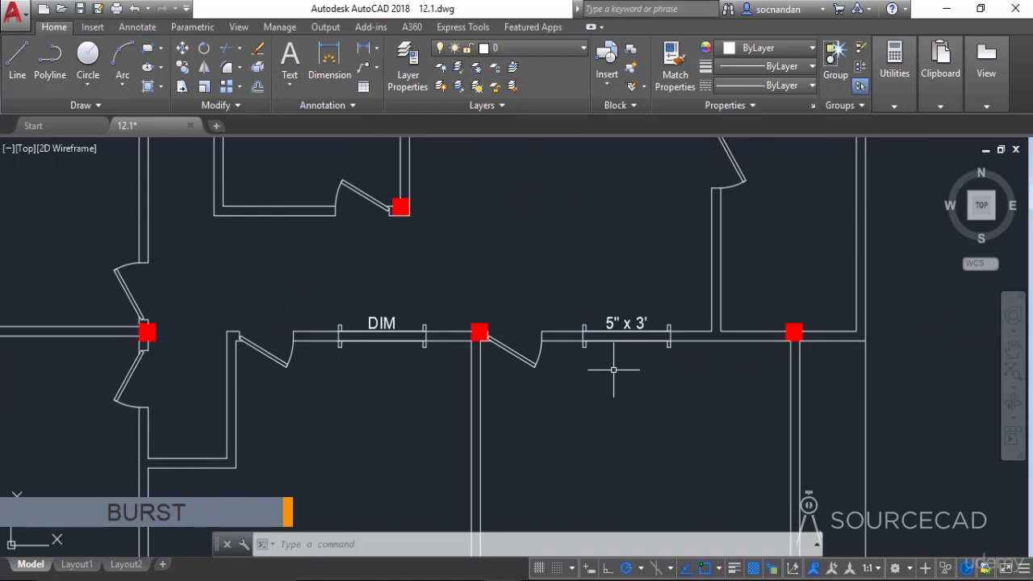
type("BURST")
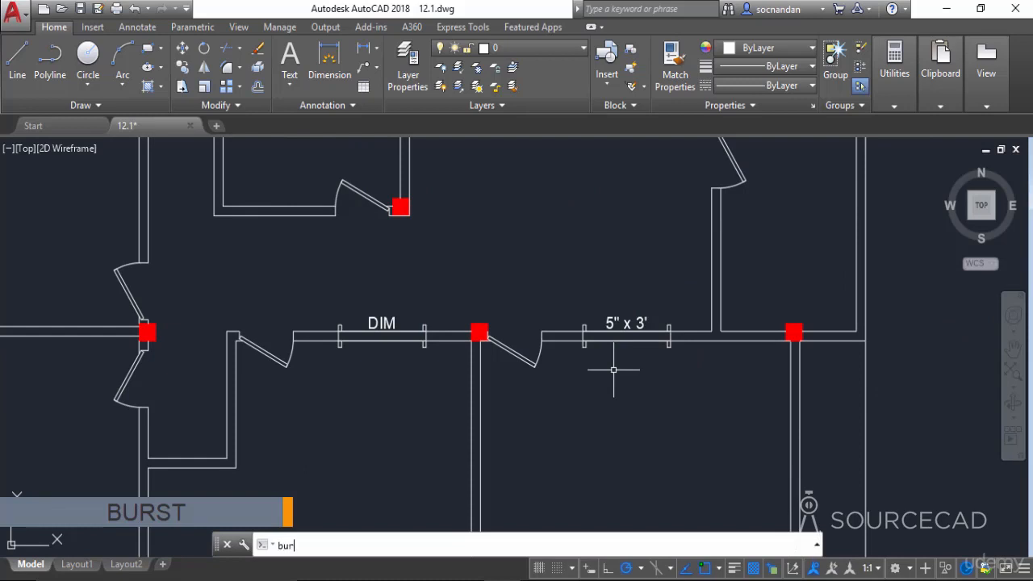
key("Return")
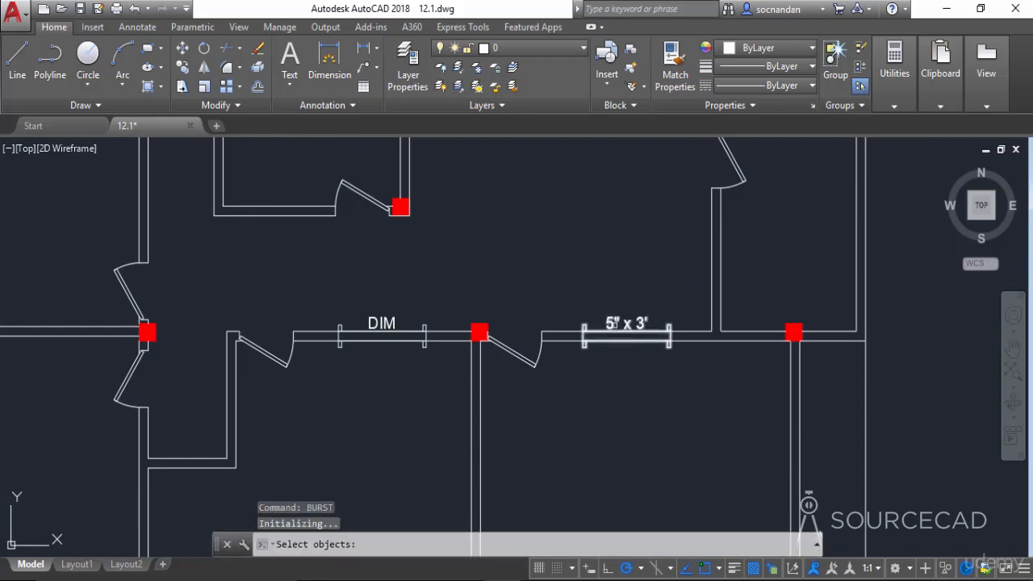
left_click(616, 325)
key("Return")
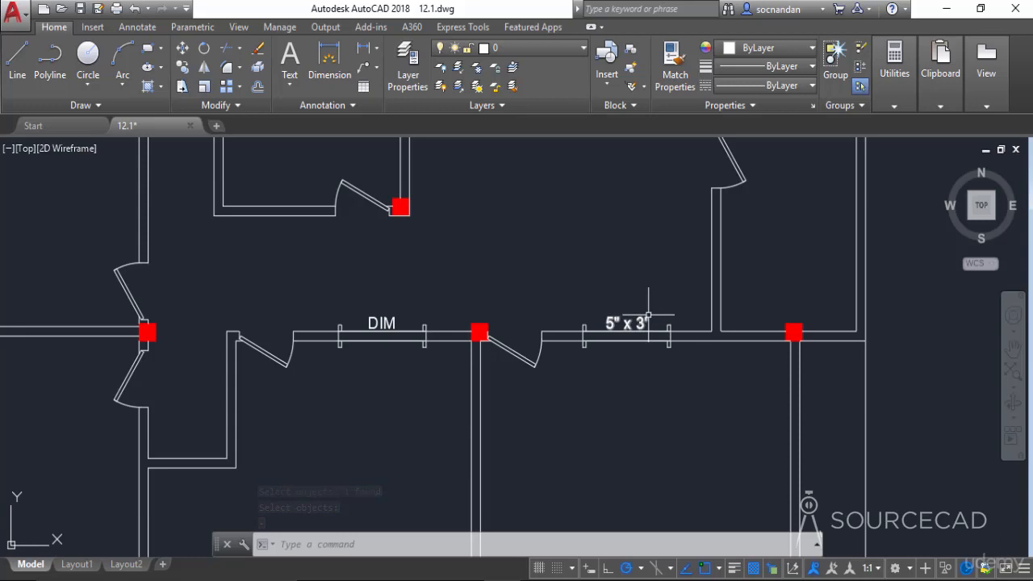
mouse_move(641, 318)
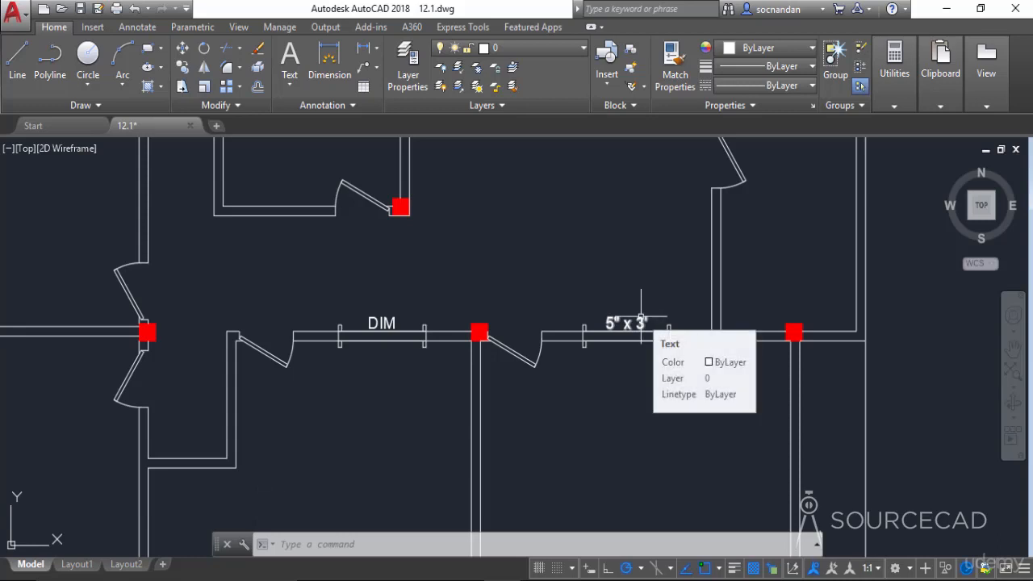